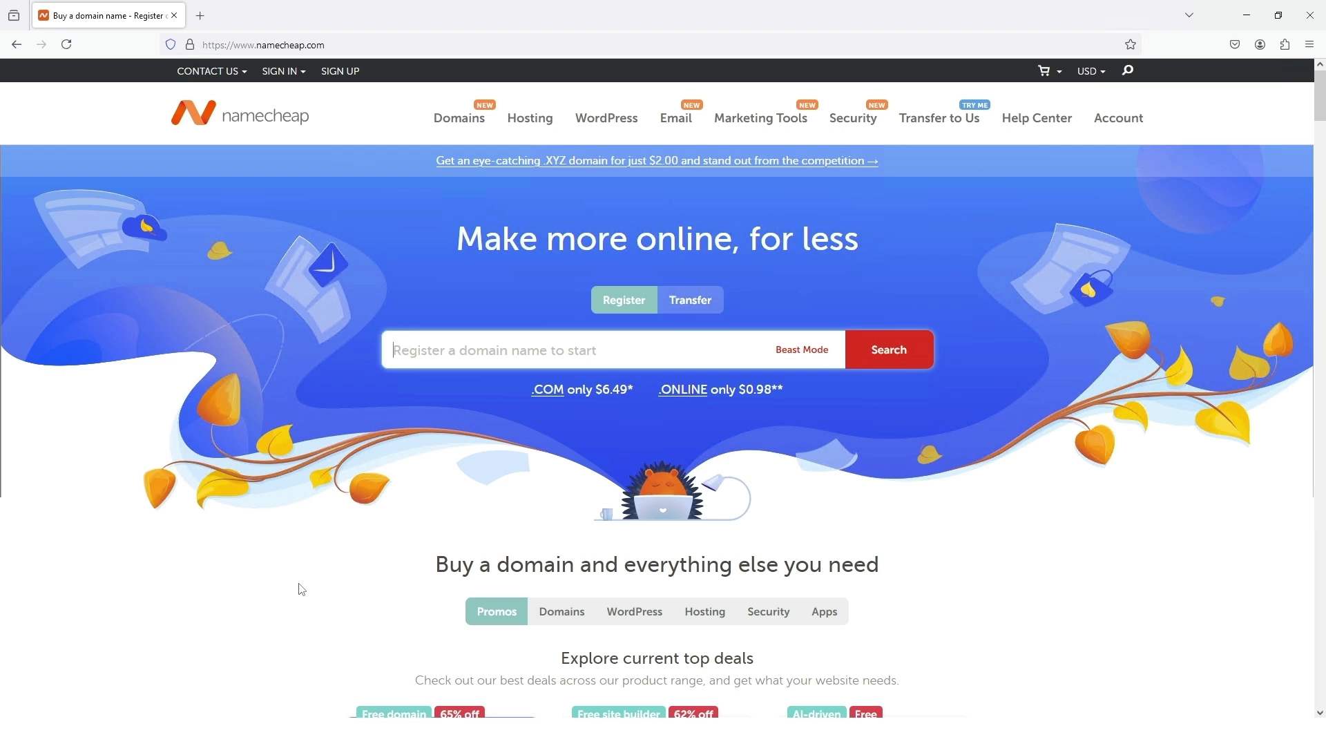
- Sign in to Namecheap and open bestfortesting.net's management page from the Domain List
click(289, 79)
click(302, 200)
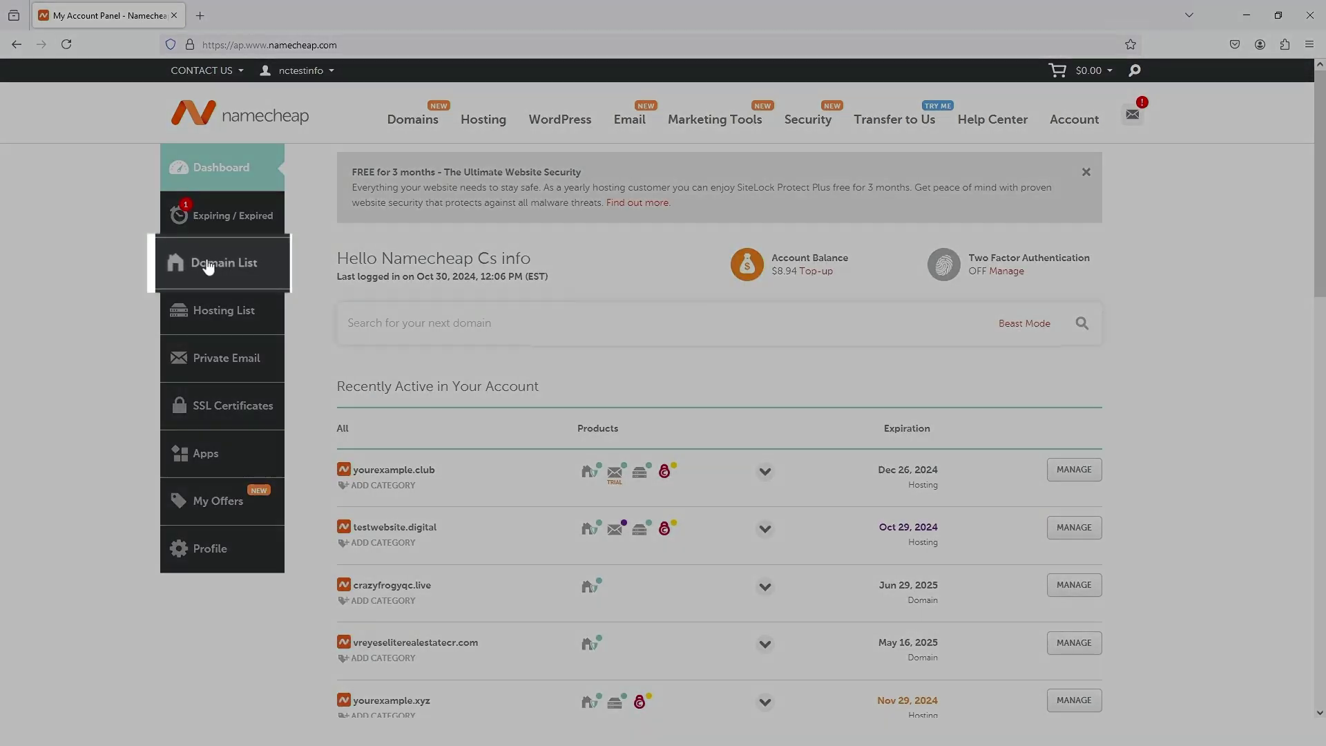
click(207, 267)
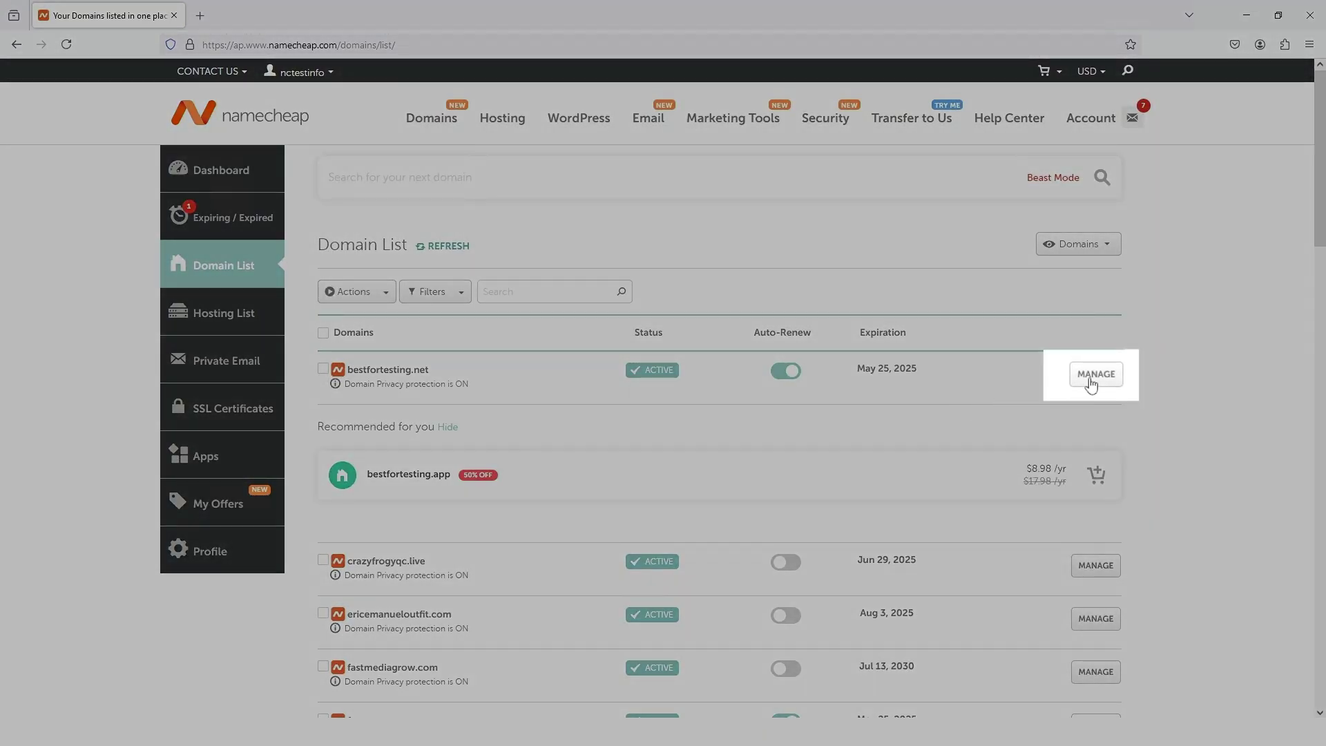
click(1090, 384)
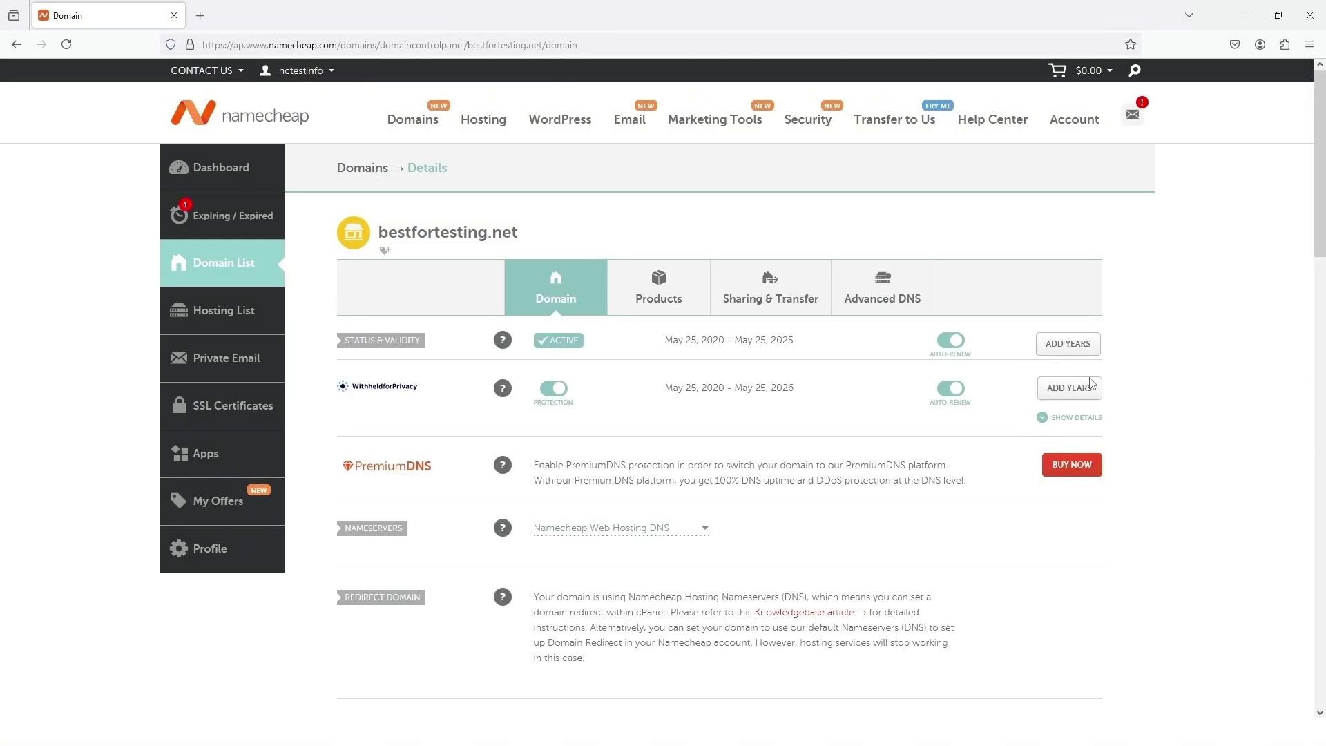
scroll(1090, 384, down, 3)
scroll(1090, 384, down, 1)
scroll(1090, 383, down, 1)
scroll(1090, 384, down, 1)
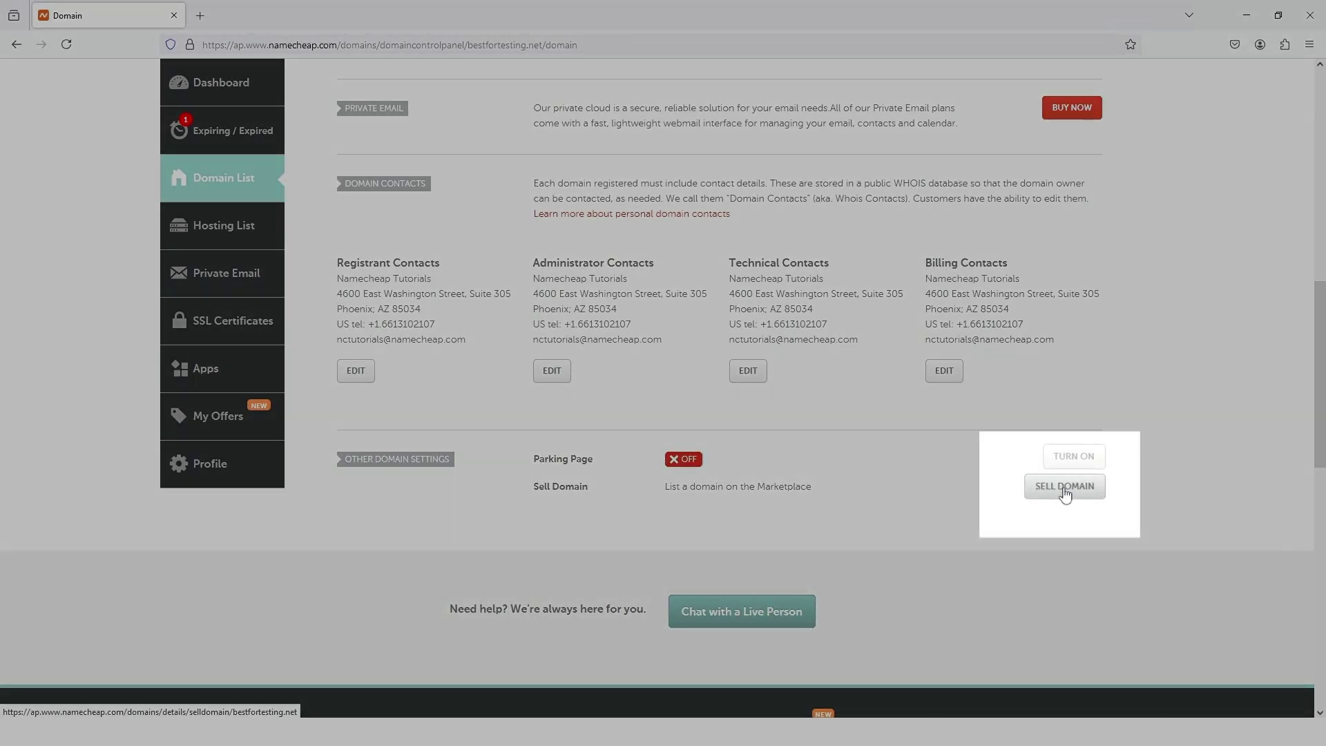
- Start a sale listing for bestfortesting.net with a $1000 asking price and 15-day period
click(1066, 487)
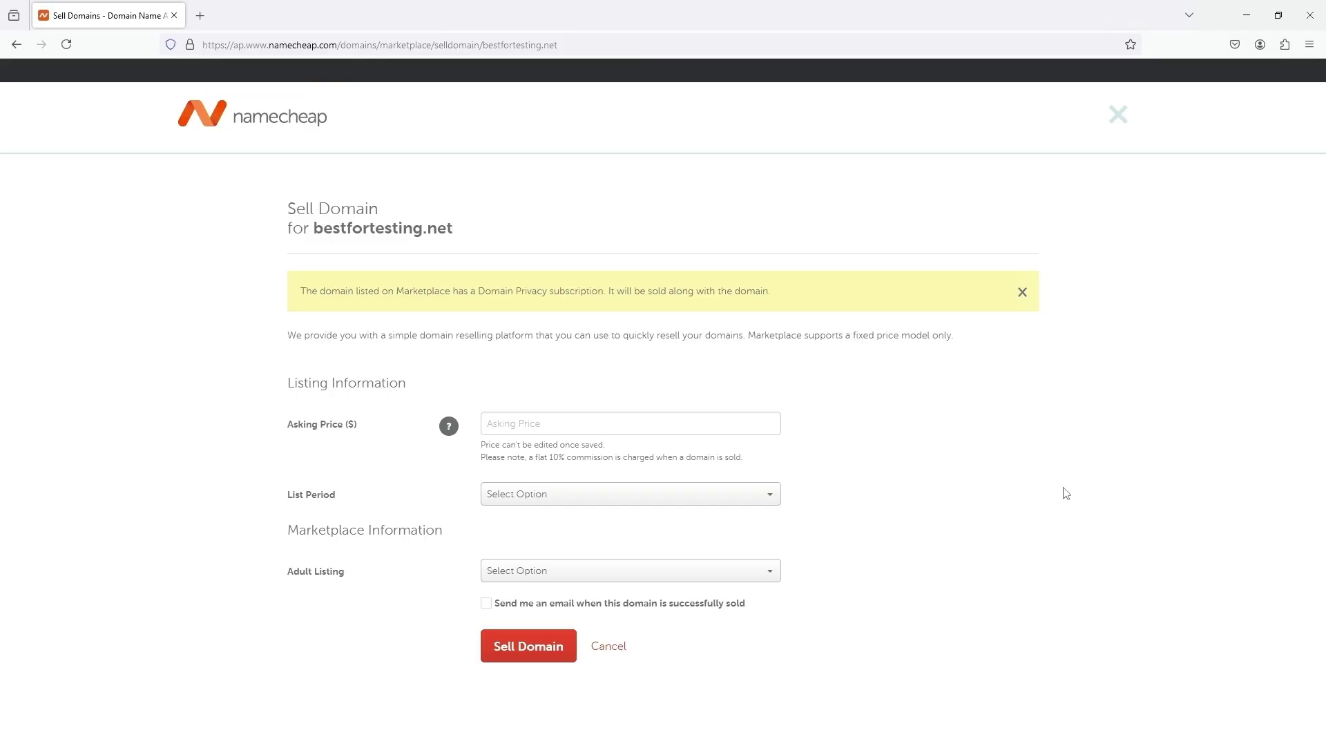
click(588, 426)
text(100)
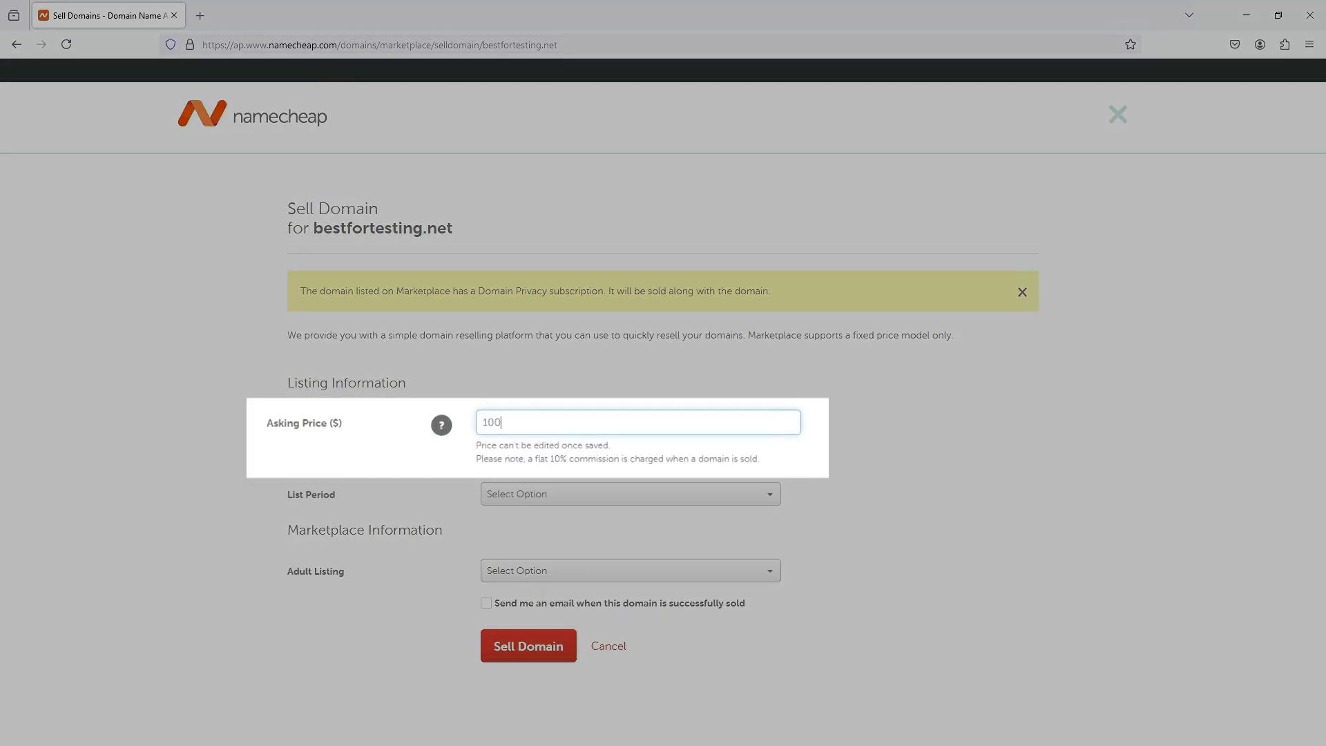
text(0)
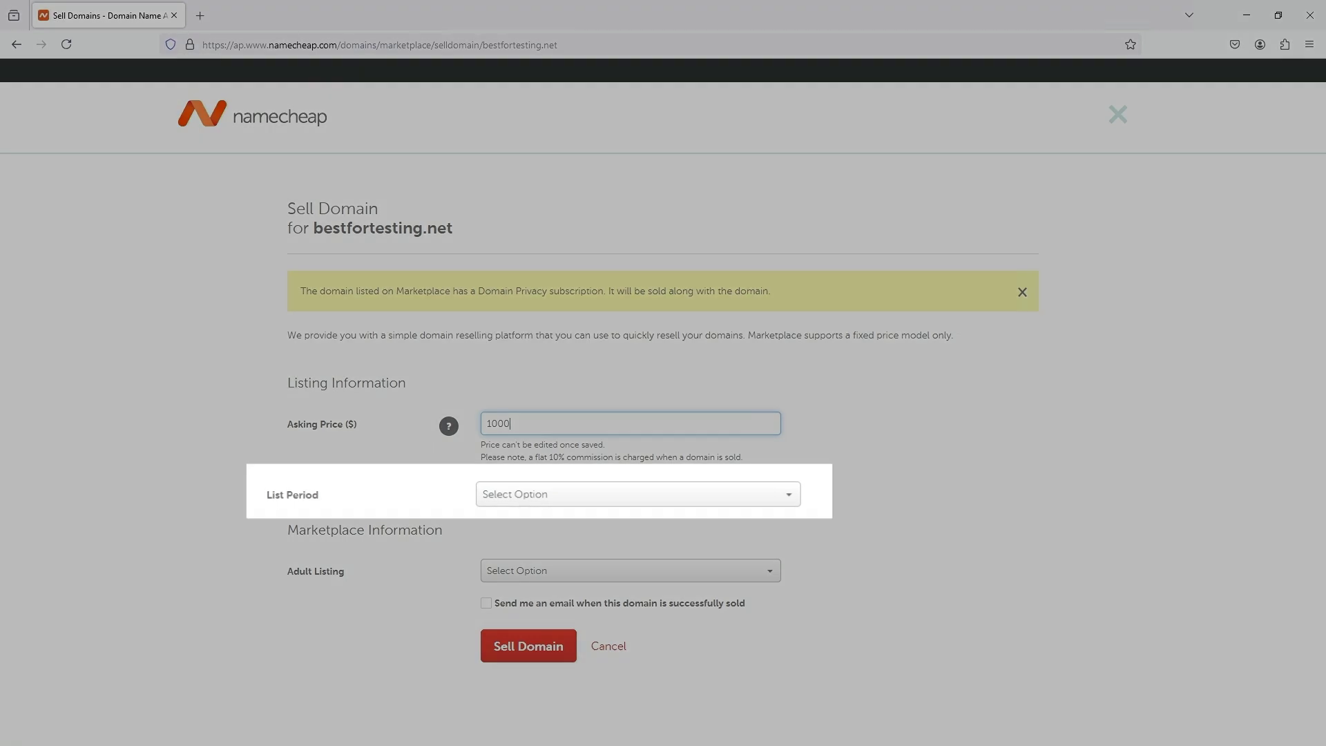
click(560, 494)
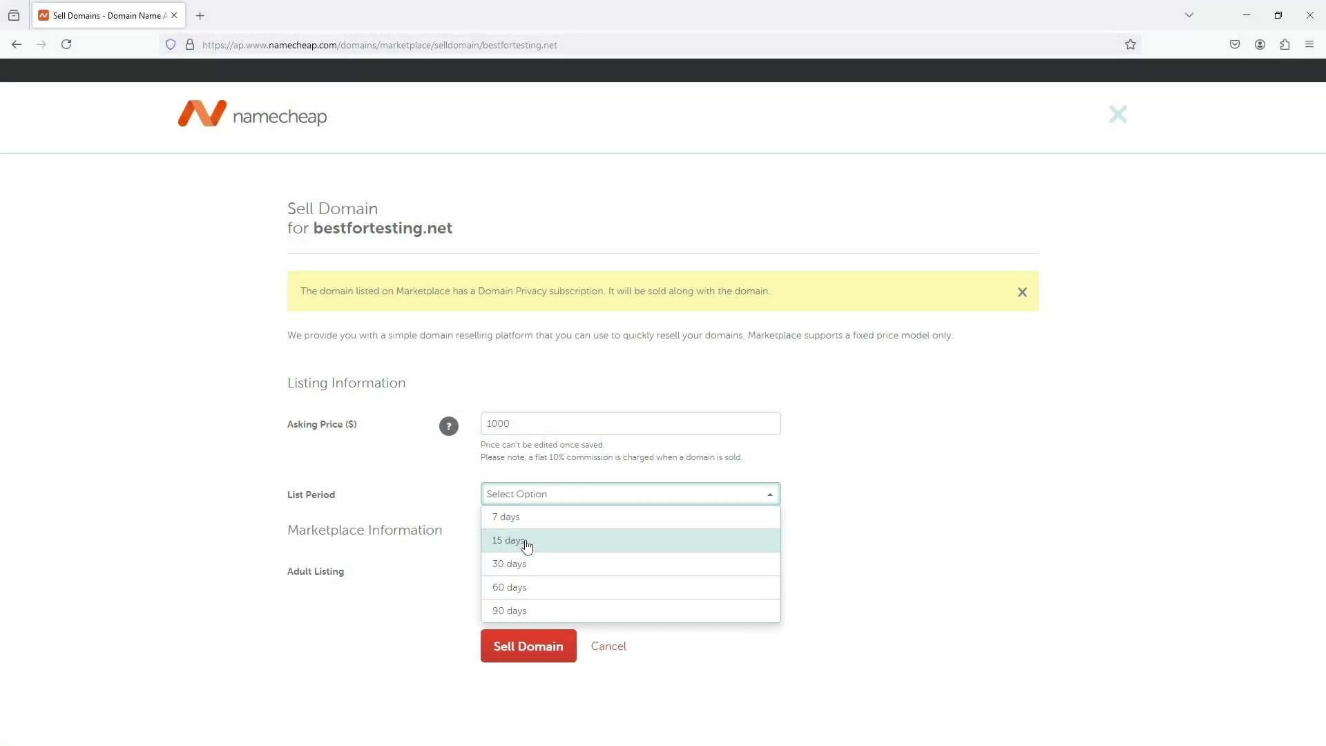
click(526, 540)
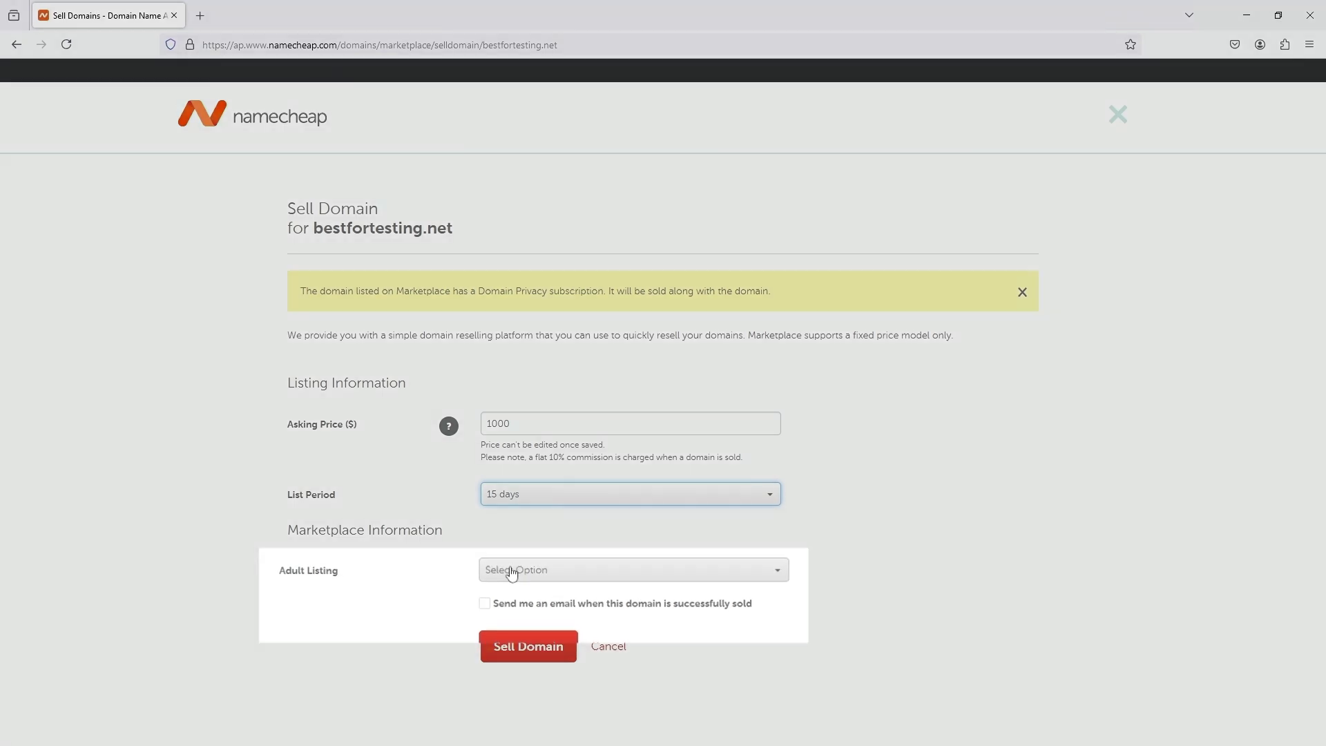
- Mark the listing as not adult and turn on the email notification when it sells
click(509, 569)
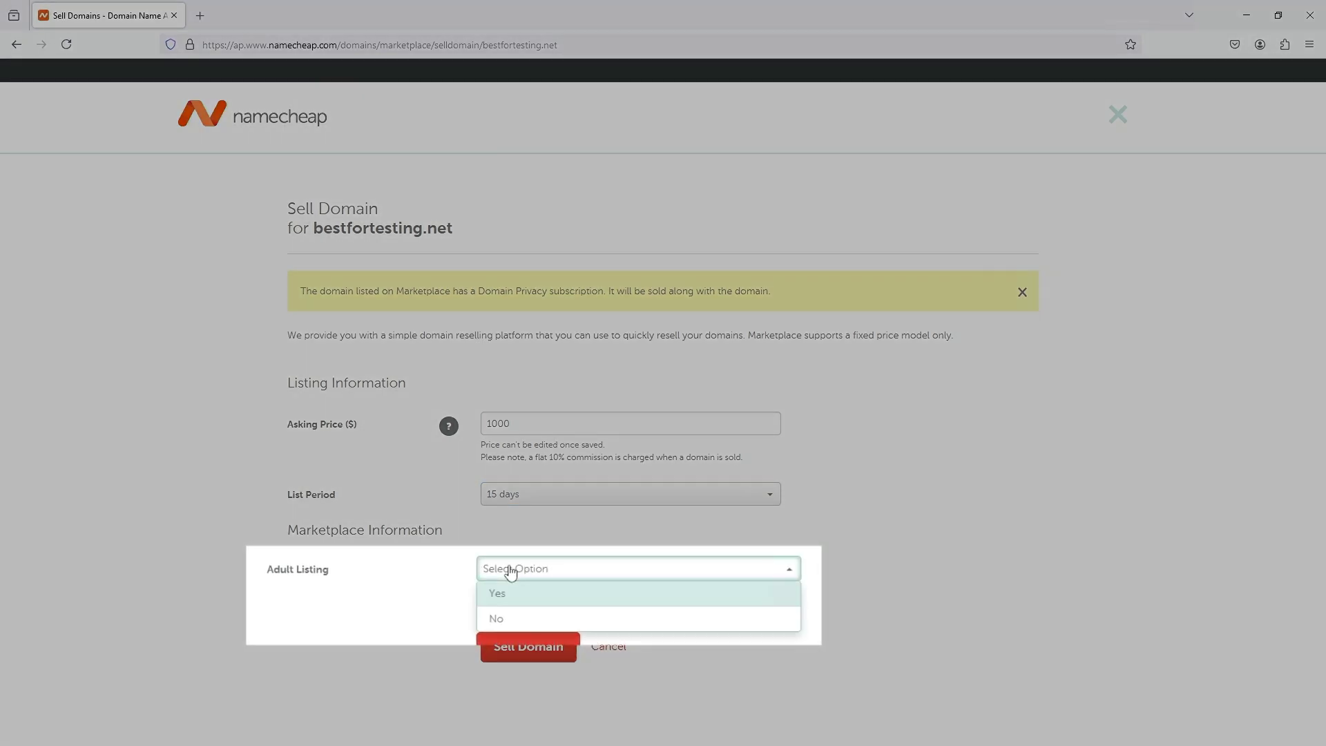
click(519, 622)
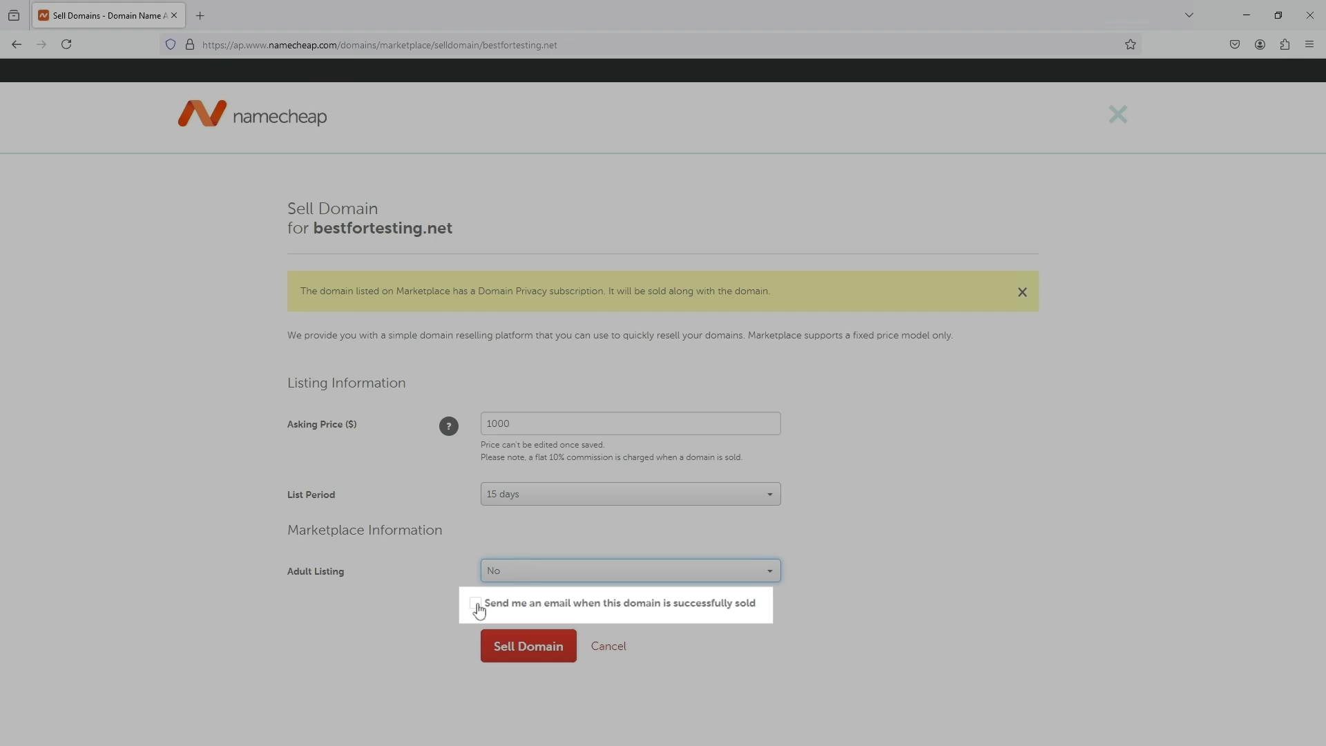
click(480, 611)
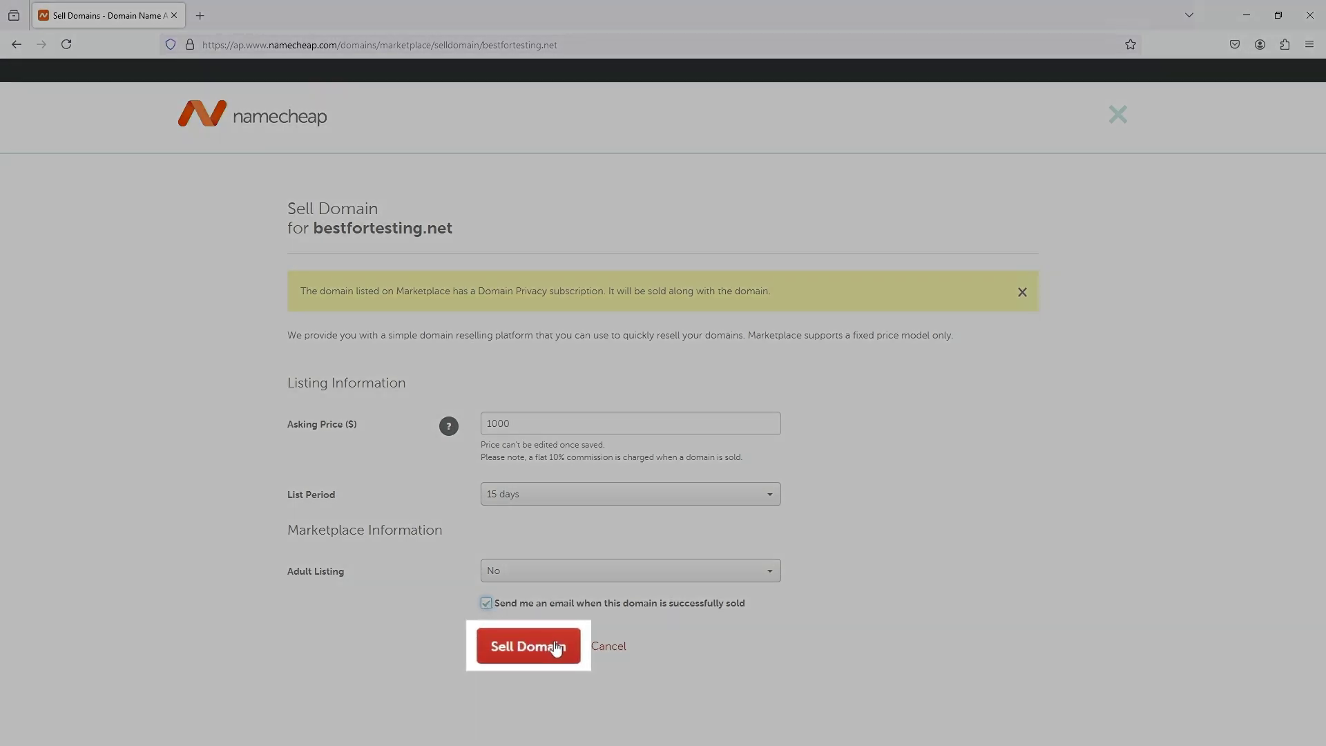
- Submit the Sell Domain form for bestfortesting.net
click(557, 649)
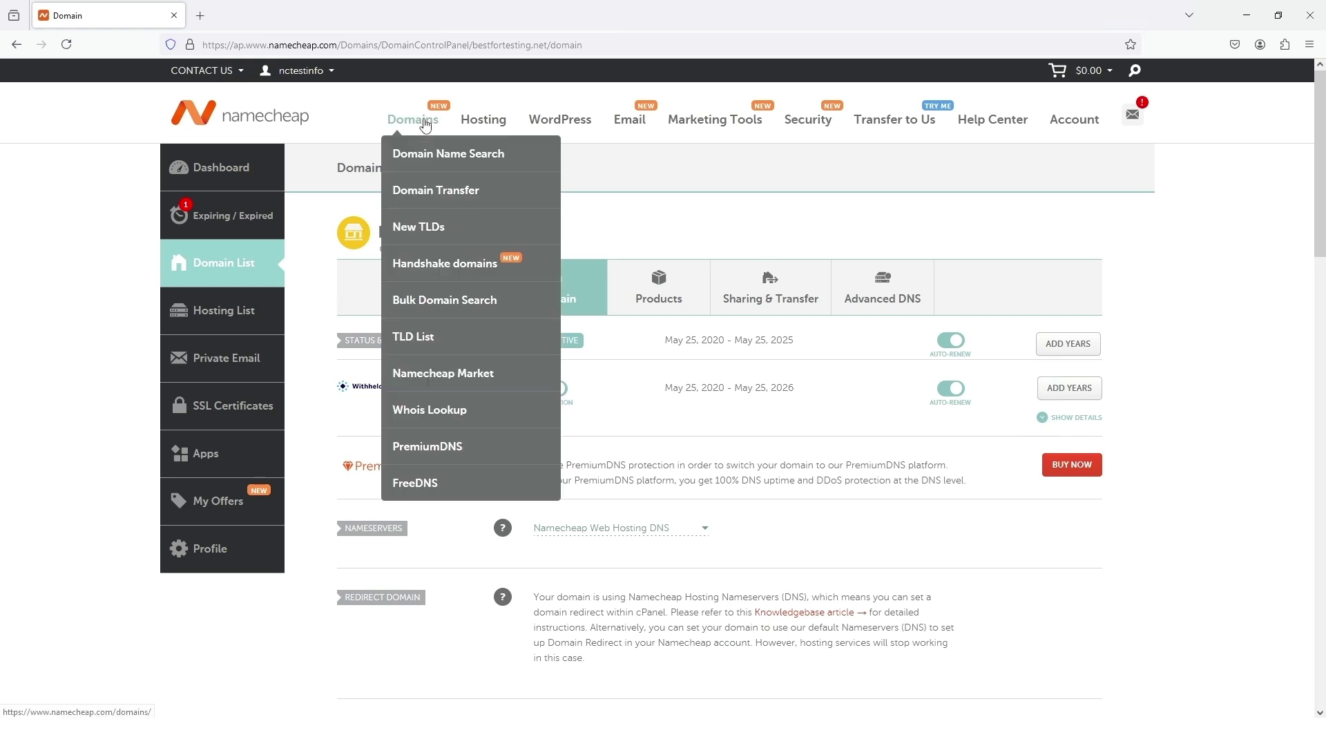
mouse_move(413, 120)
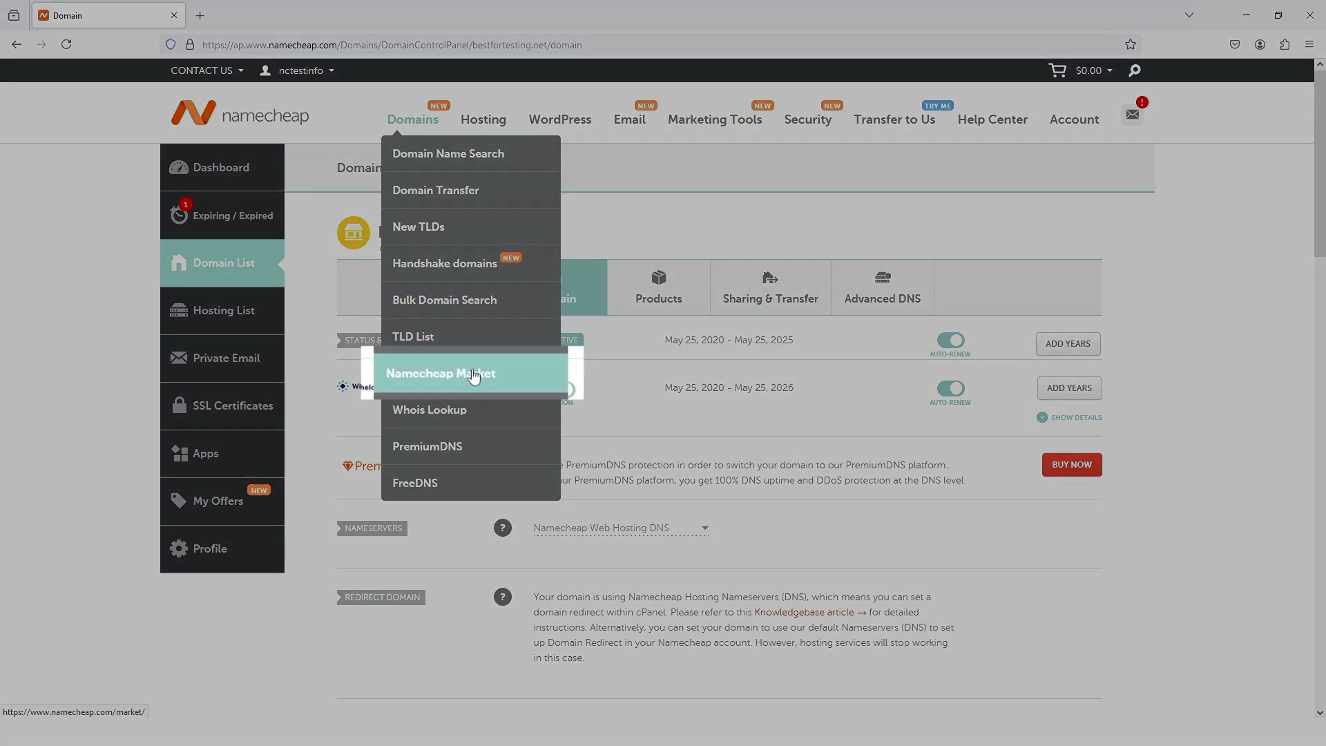
- Search Namecheap Market's Buy Now listings for bestfortesting.net
click(481, 384)
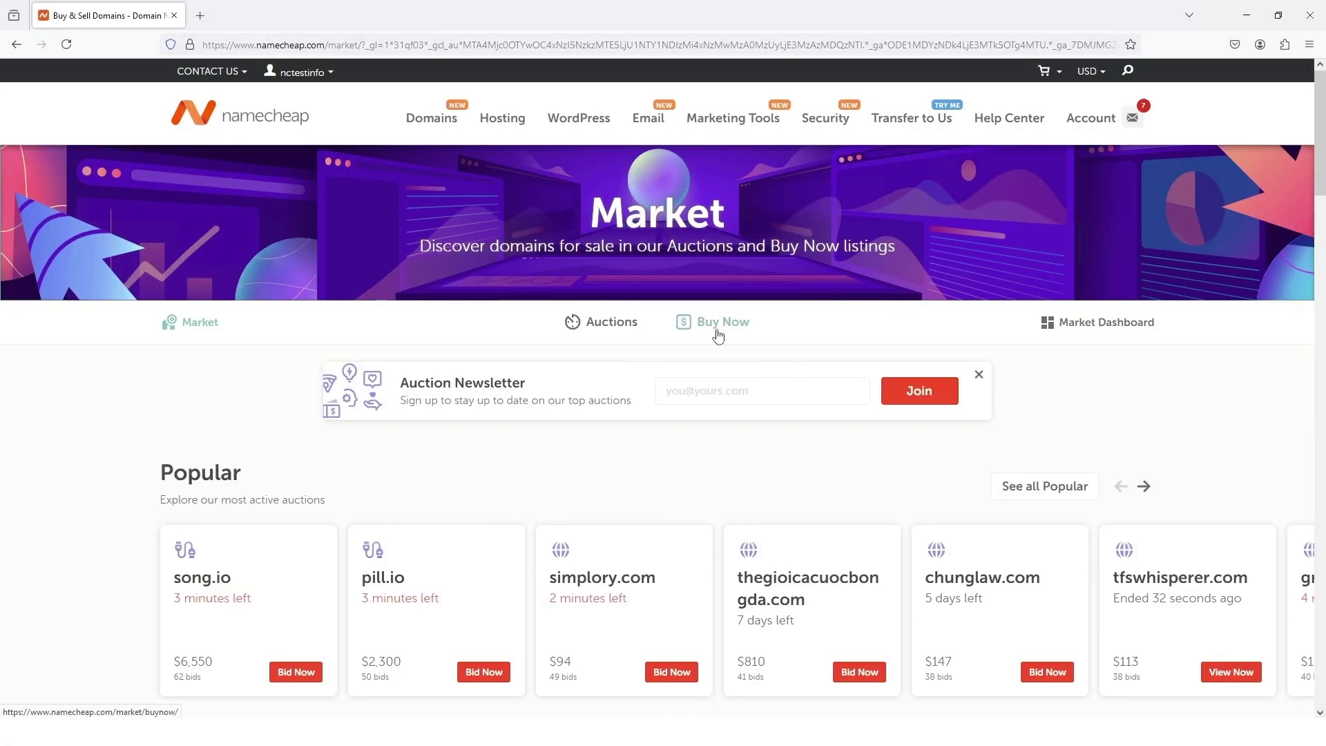
click(717, 330)
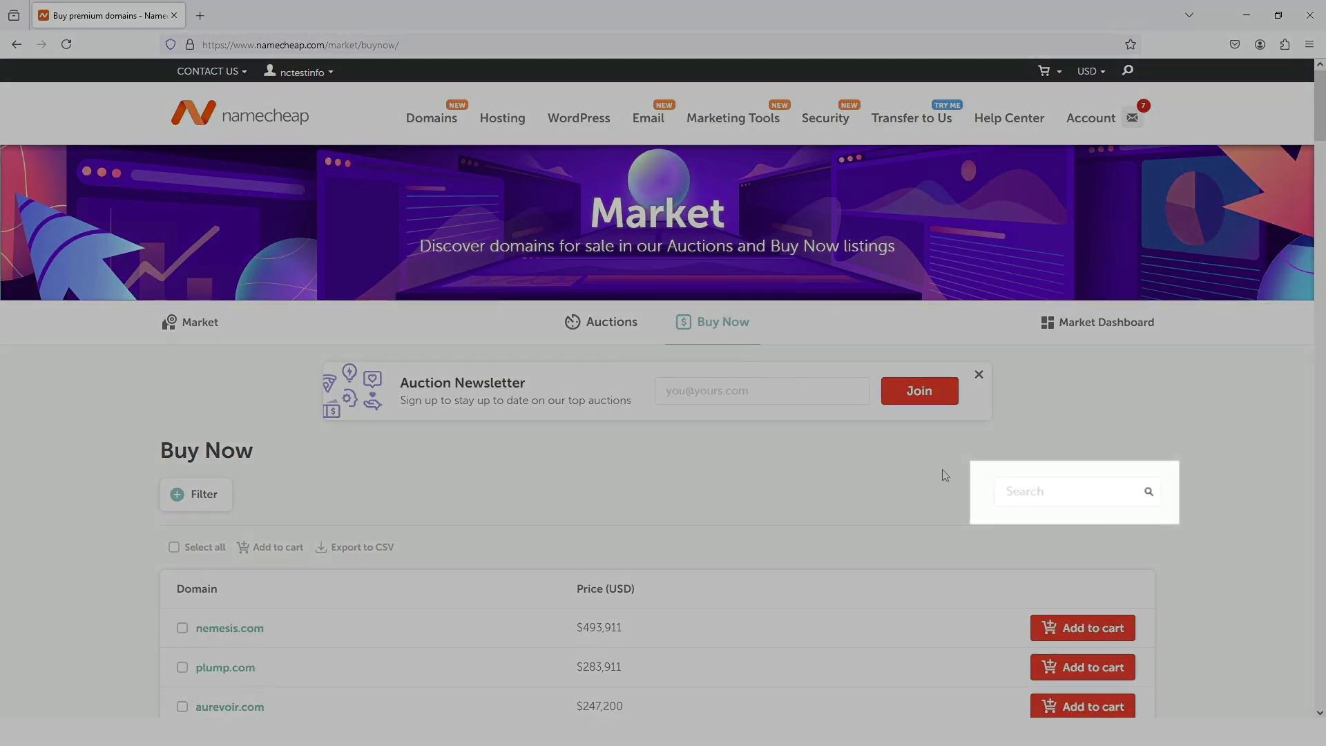
click(1024, 487)
text(bestfortesting.net)
key(Return)
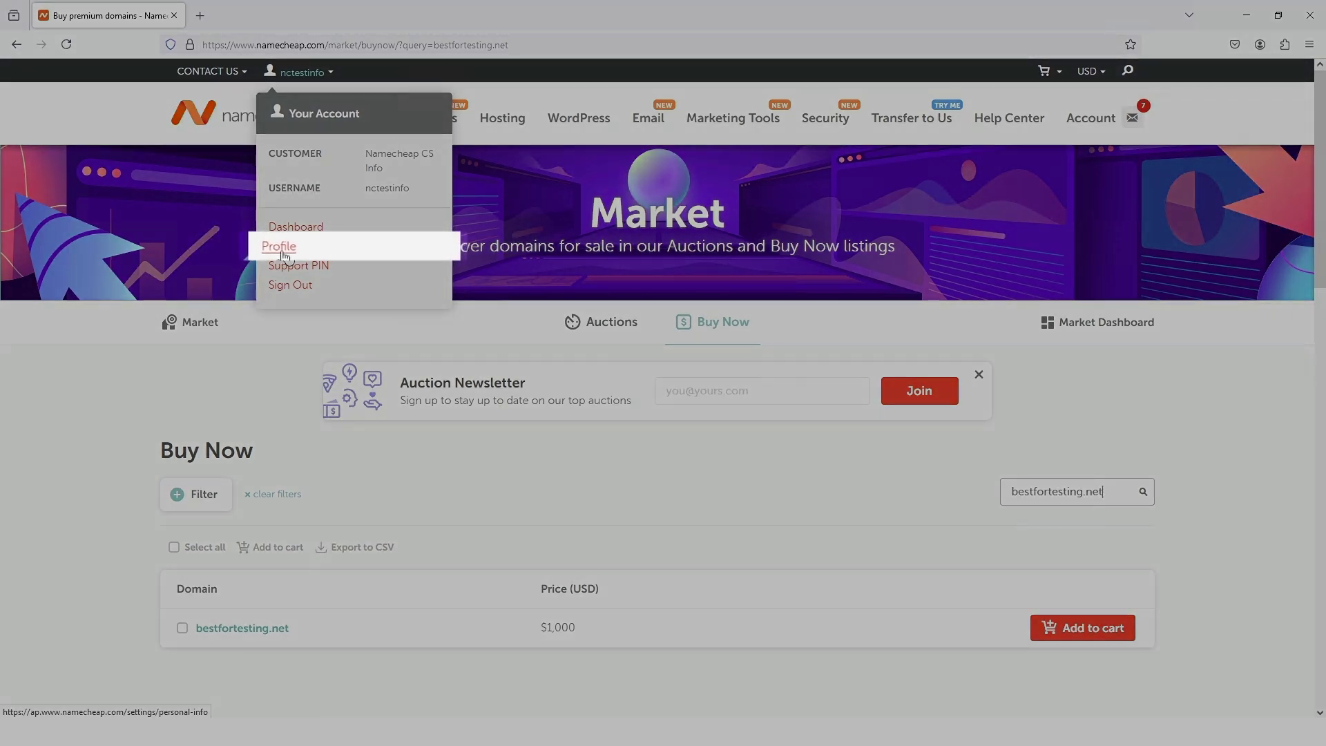
- Open Billing from the Profile to view the $8.94 balance and $0.00 Marketplace Earnings
click(282, 254)
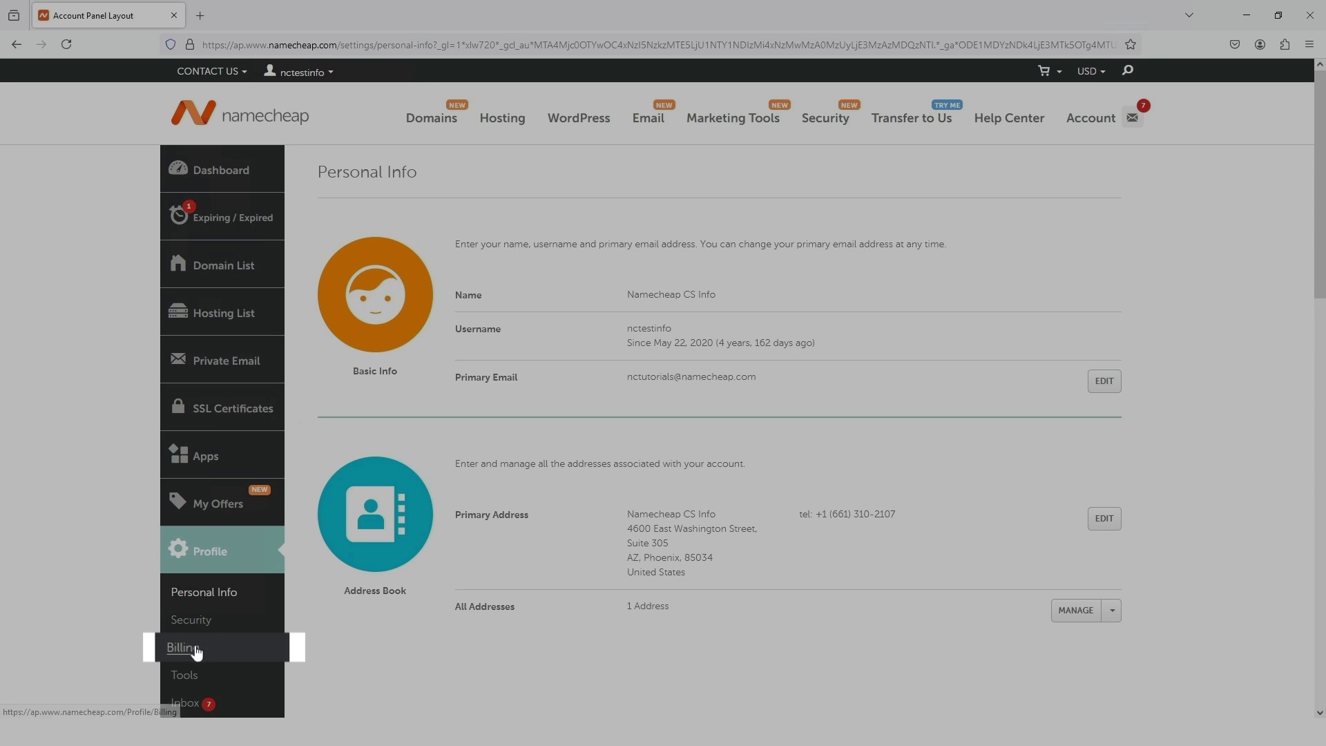
click(196, 649)
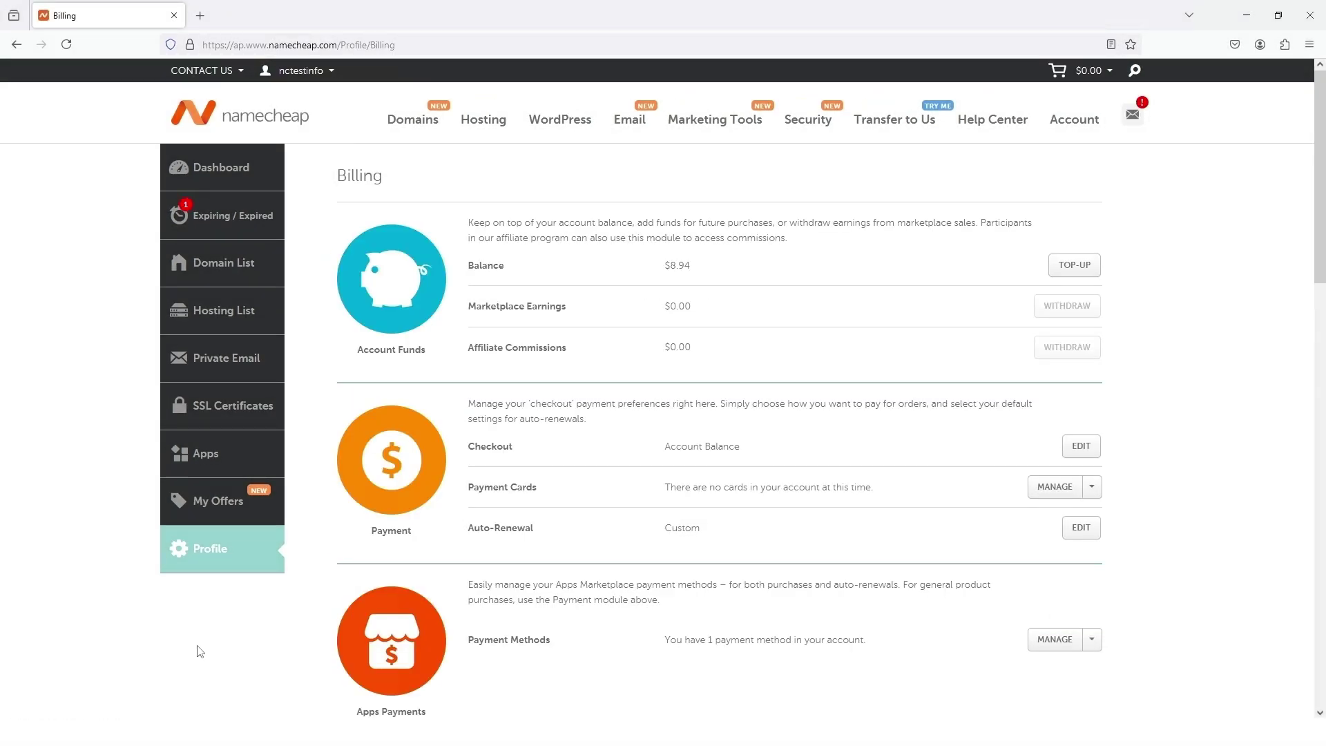